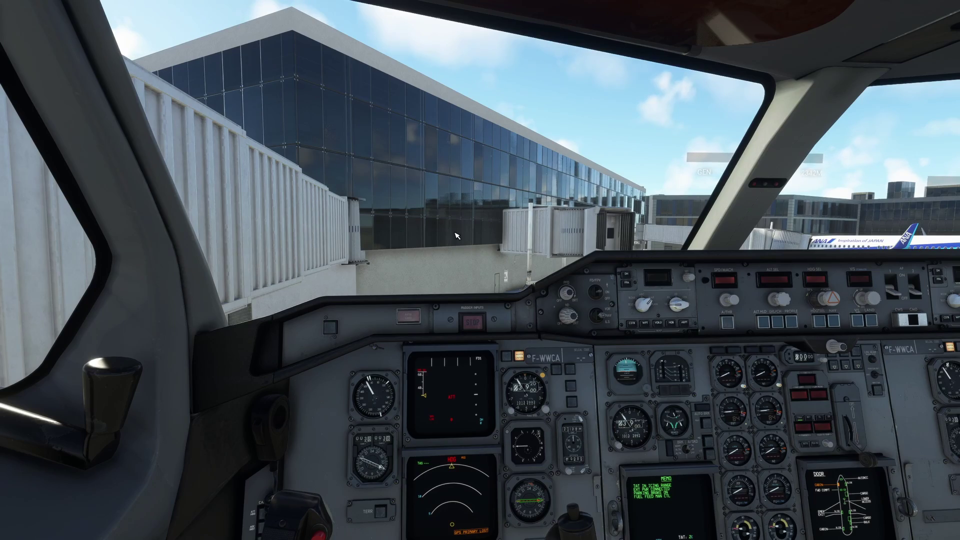
- Bring the captain's MCDU into view and open its menu page with the FMS and ACARS options
right_click(581, 326)
scroll(581, 326, up, 5)
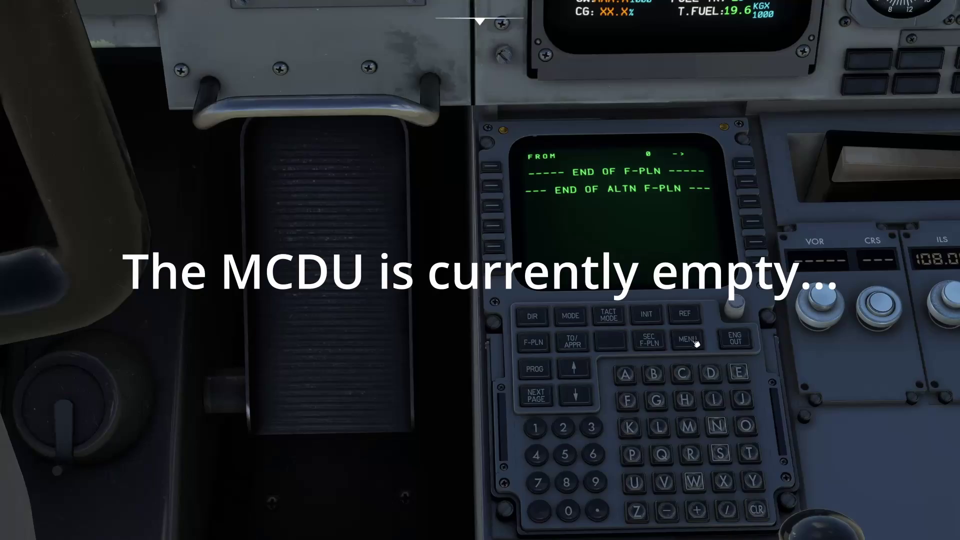
click(688, 339)
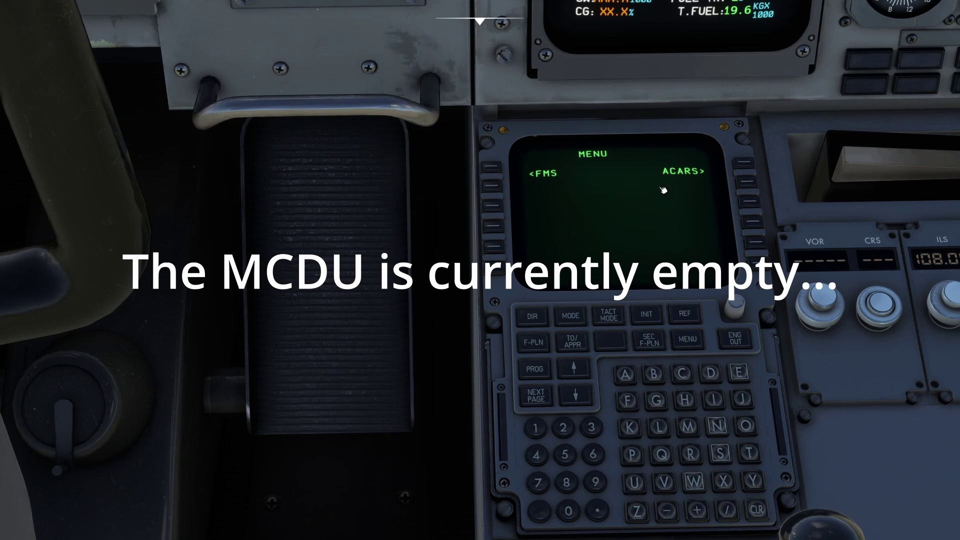
scroll(597, 192, down, 4)
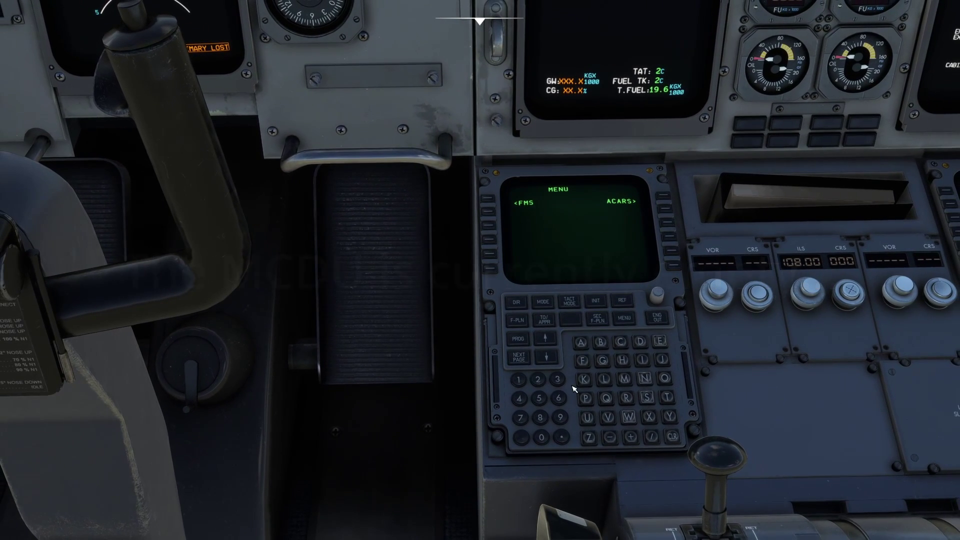
scroll(569, 305, up, 3)
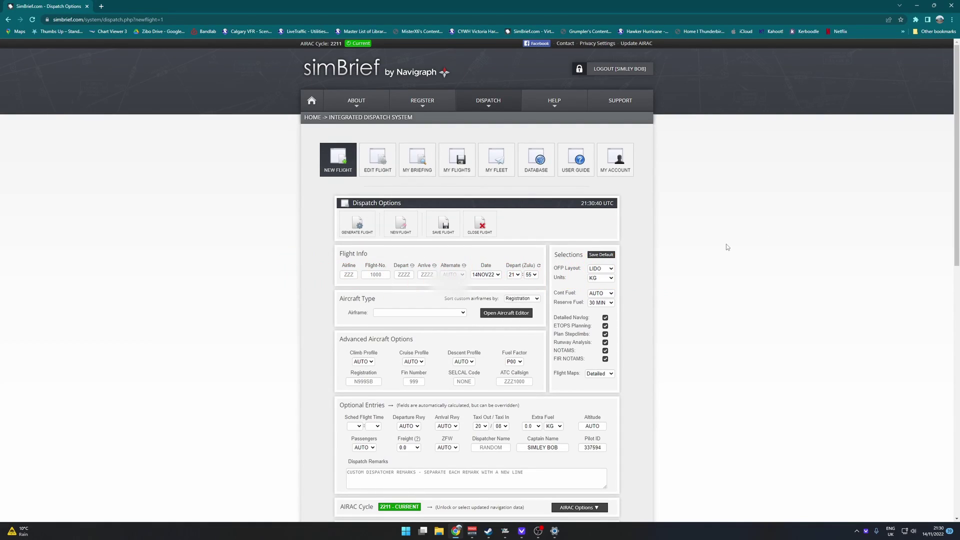
- Switch to SimBrief in the browser, open the account's SimBrief data and select the Pilot ID
click(626, 165)
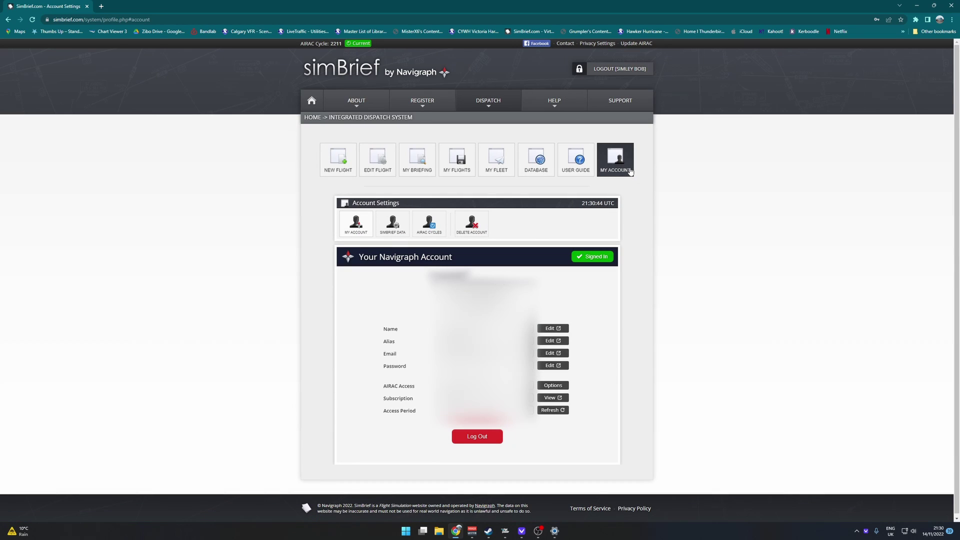
click(394, 232)
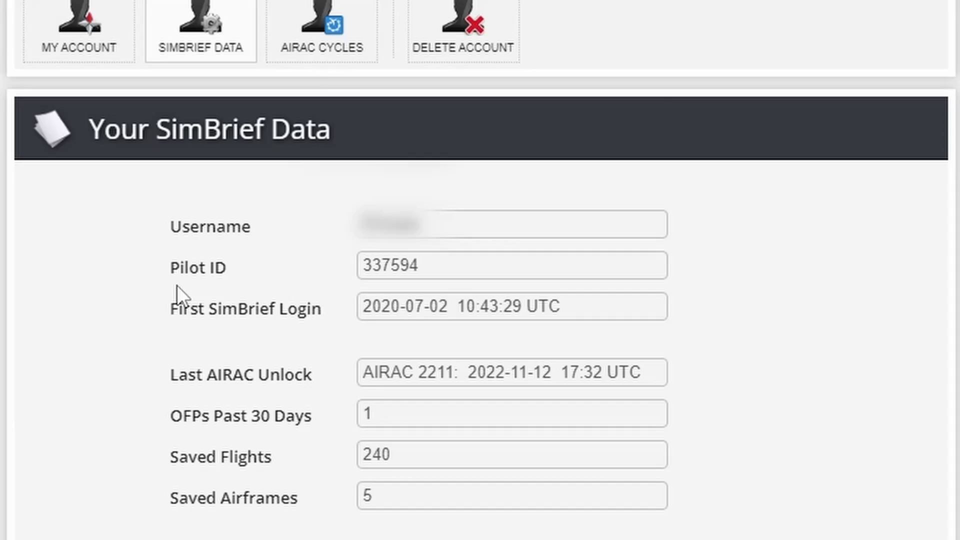
drag(422, 267, 347, 284)
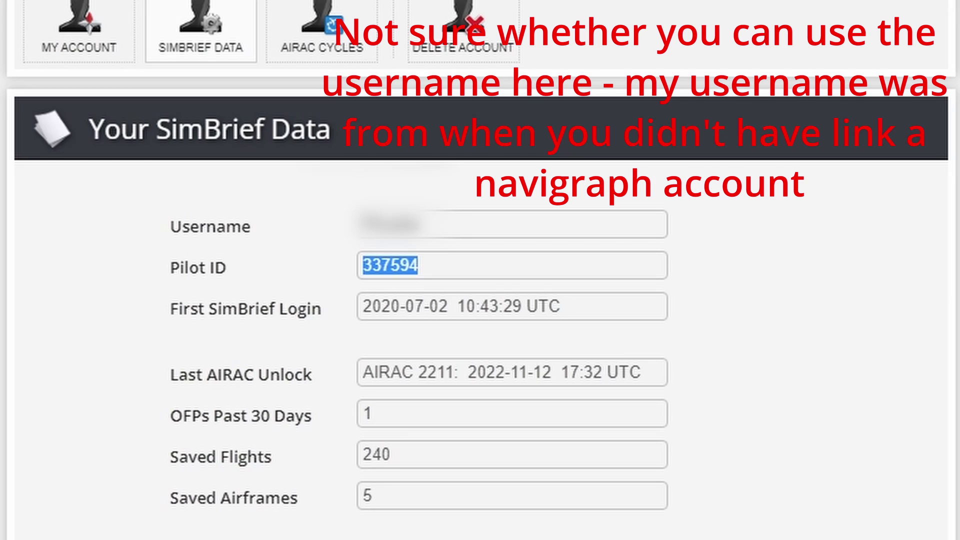
click(851, 160)
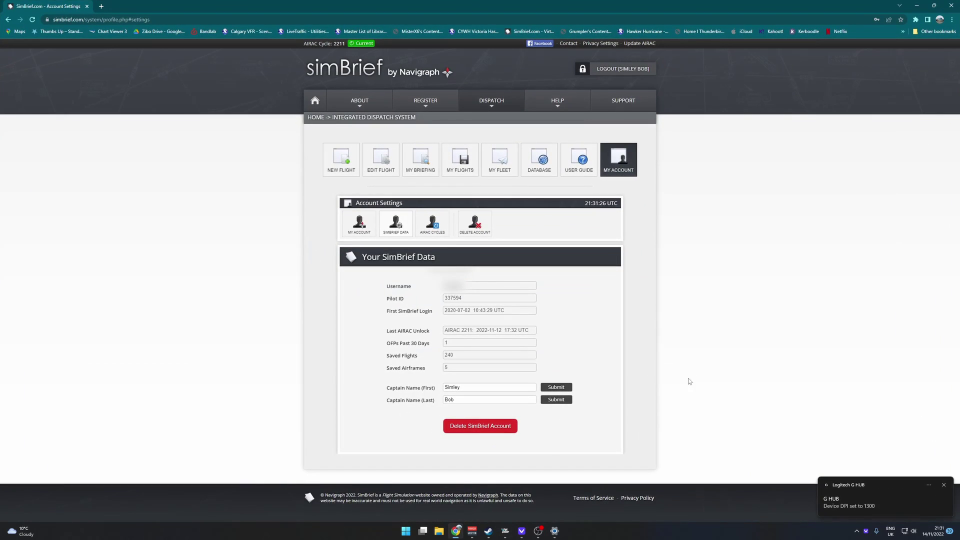
- Create a new SimBrief flight departing KSLC and arriving KLAX, and generate the A310-304 flight plan
click(466, 169)
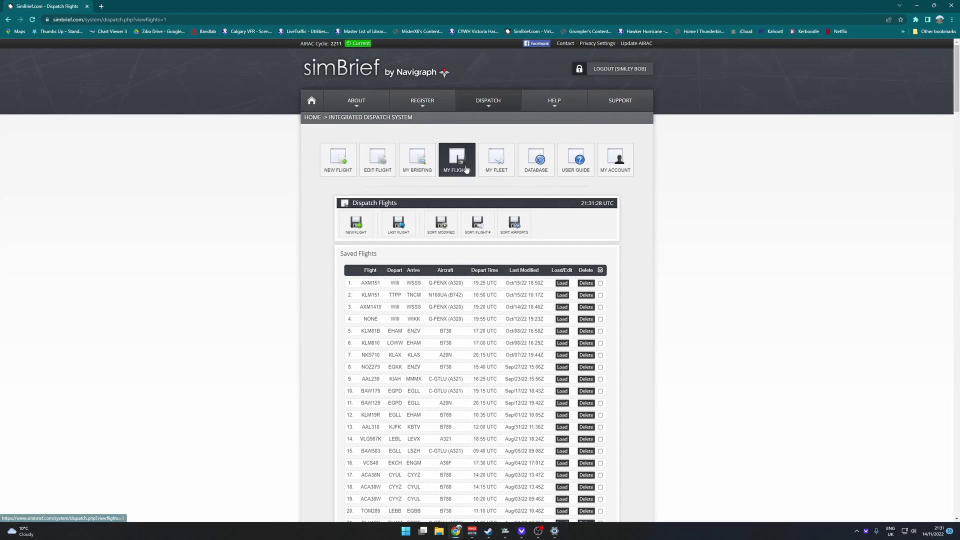
click(360, 223)
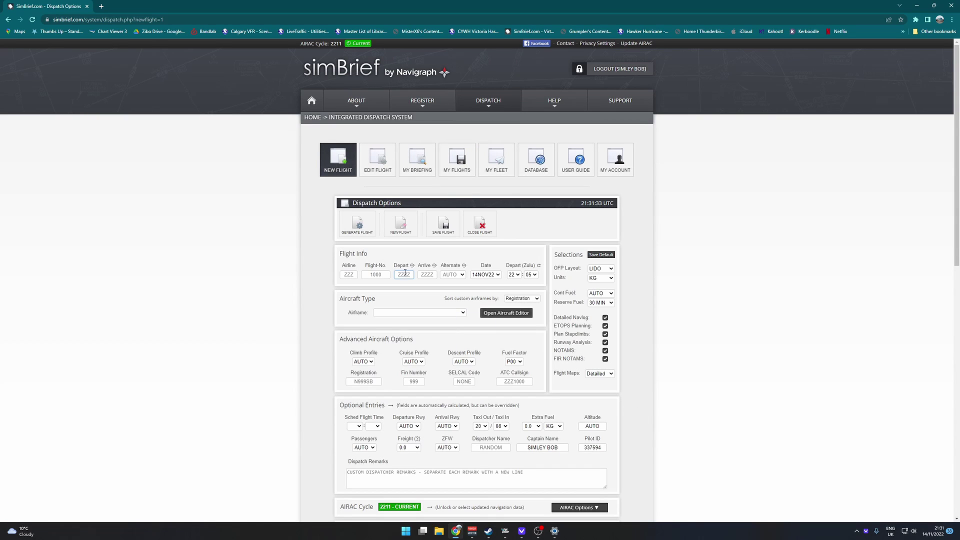
click(405, 272)
text(KSLC)
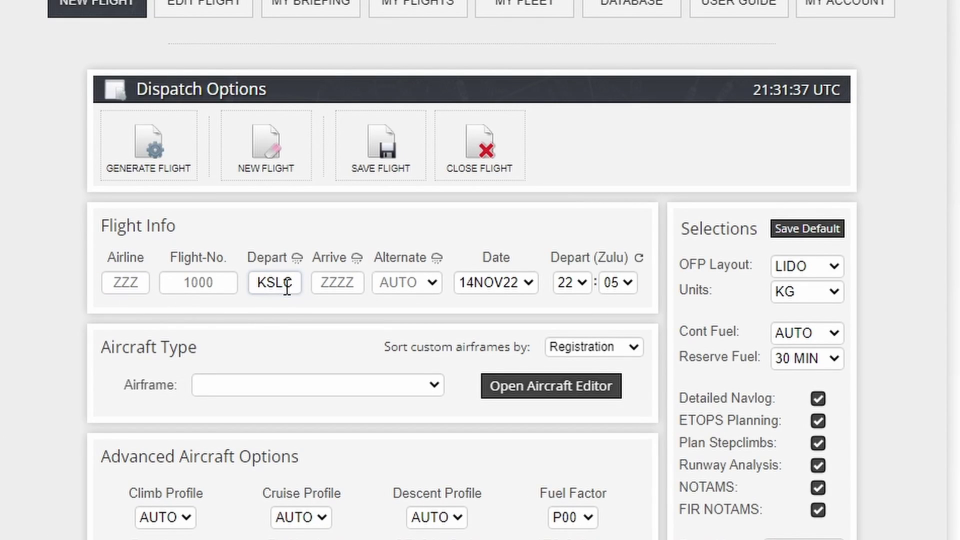
click(335, 290)
text(KLAX)
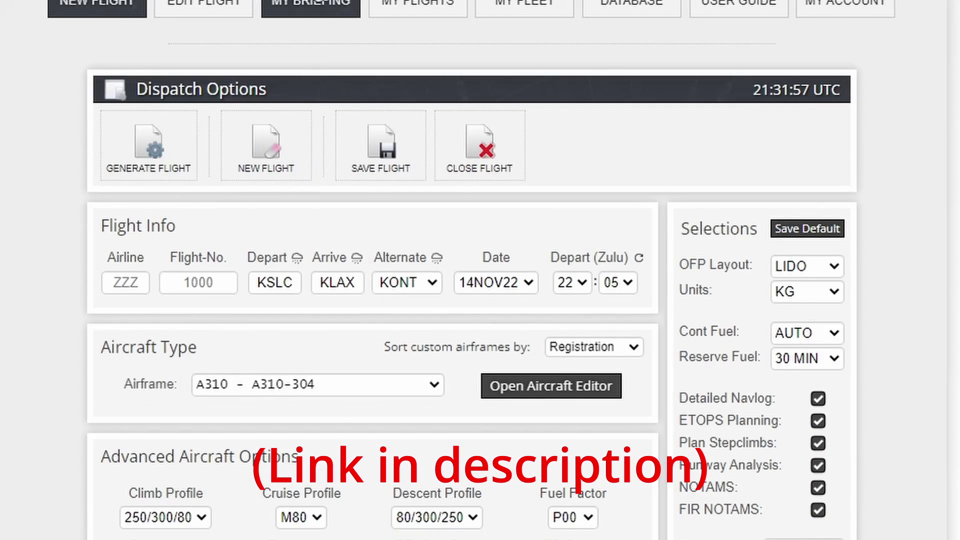
click(140, 148)
click(447, 356)
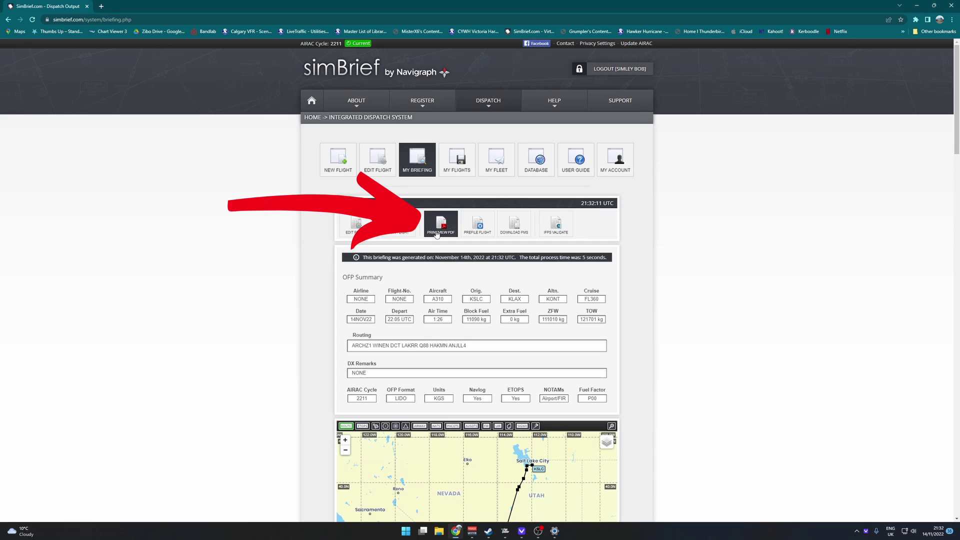
- Open the generated flight plan's PDF, enlarge it to 150% and examine the routing and departure runway on page 2
click(436, 234)
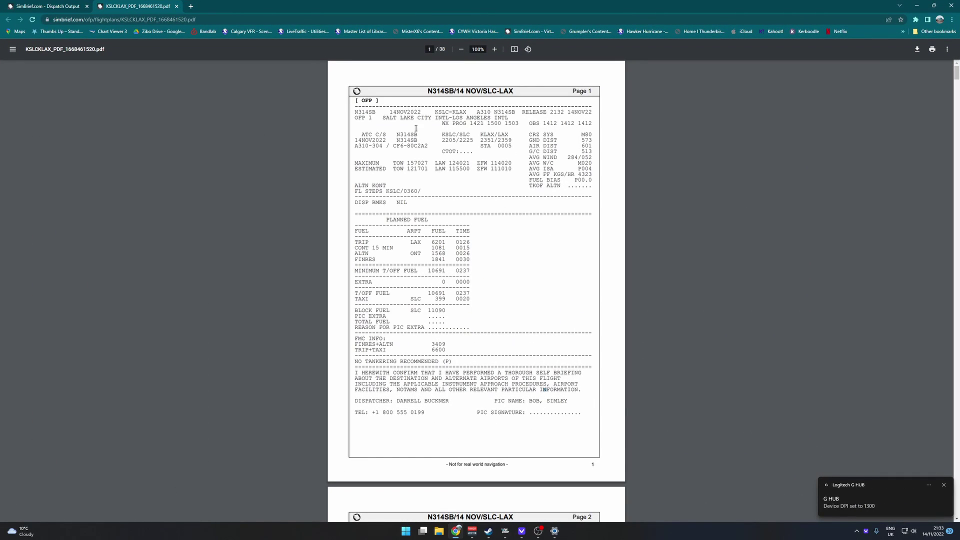
click(494, 49)
click(494, 49)
click(494, 49)
scroll(598, 248, down, 14)
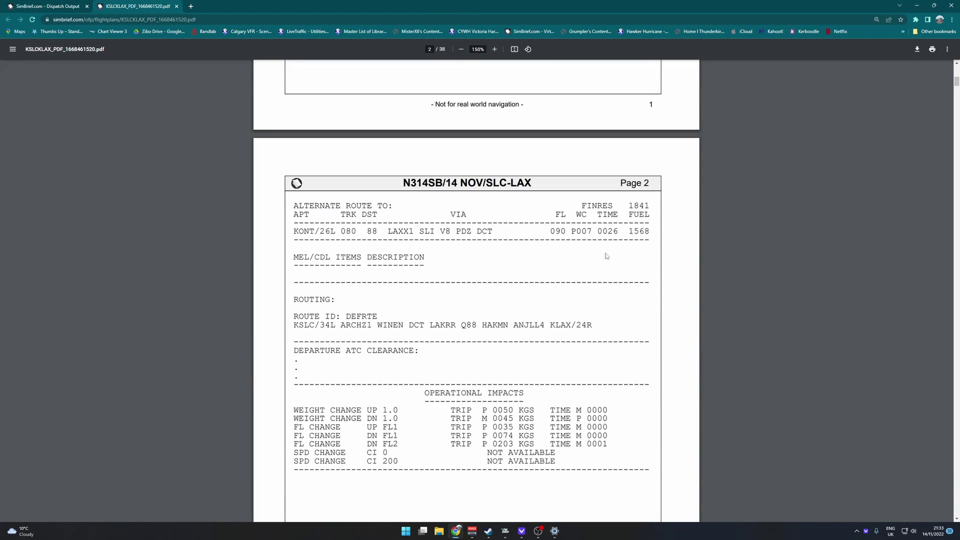
scroll(475, 213, up, 1)
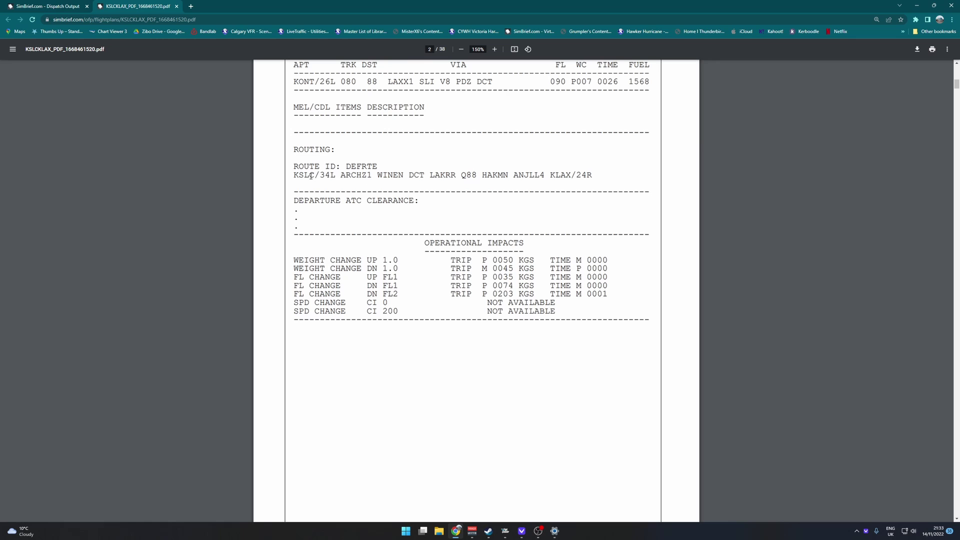
drag(315, 175, 328, 174)
click(520, 135)
- Return to the flight simulator and set the KSLC departure in the MCDU to runway 34L, SID ARCHZ1 and transition WINEN
click(916, 6)
click(917, 5)
click(501, 187)
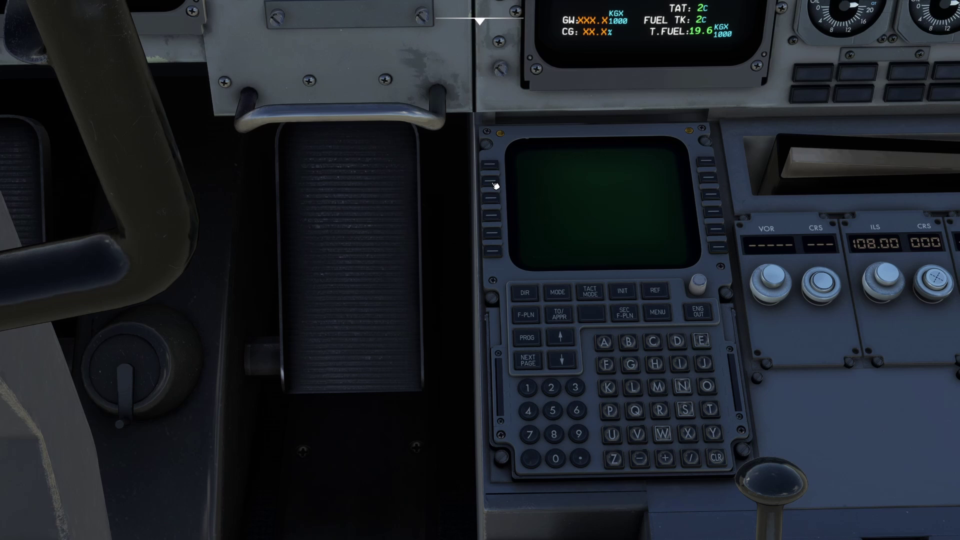
key(alt+Tab)
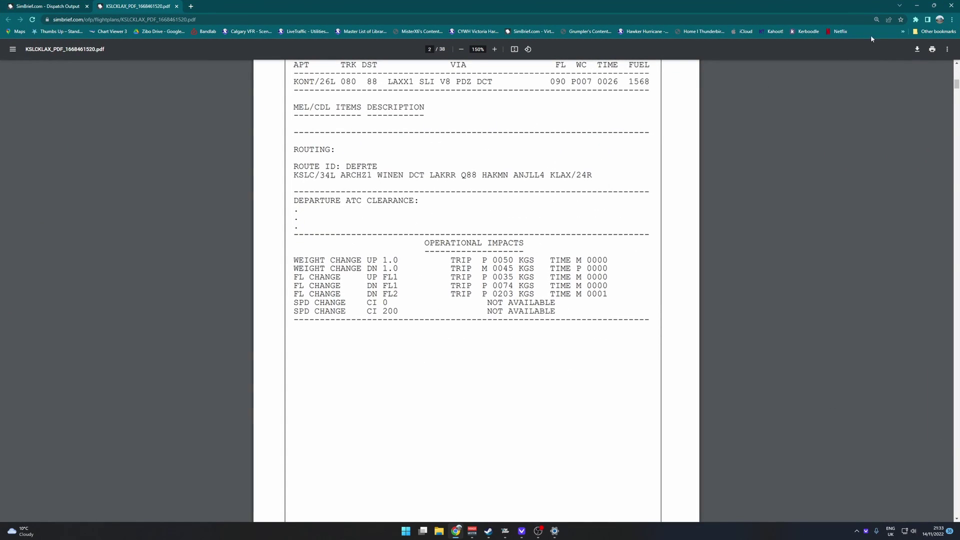
click(916, 5)
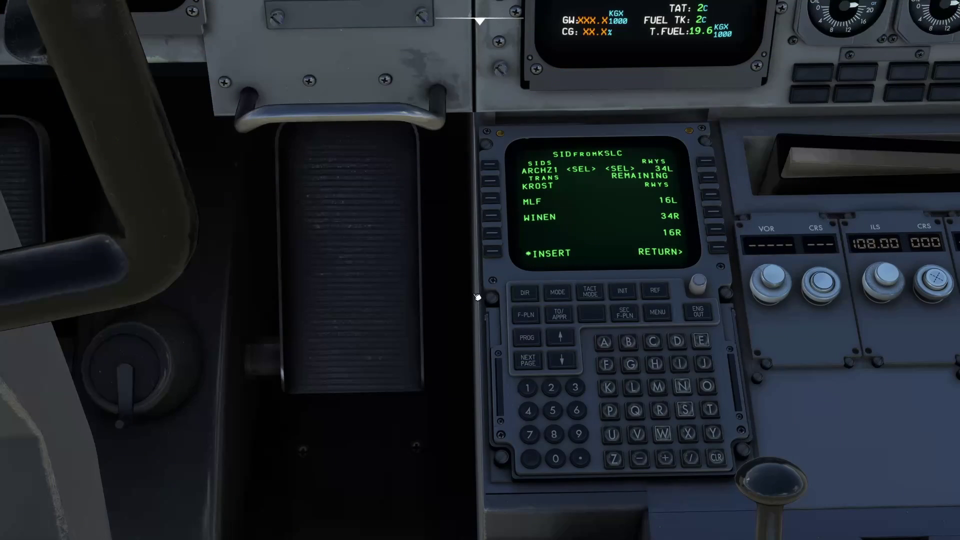
click(497, 217)
click(525, 323)
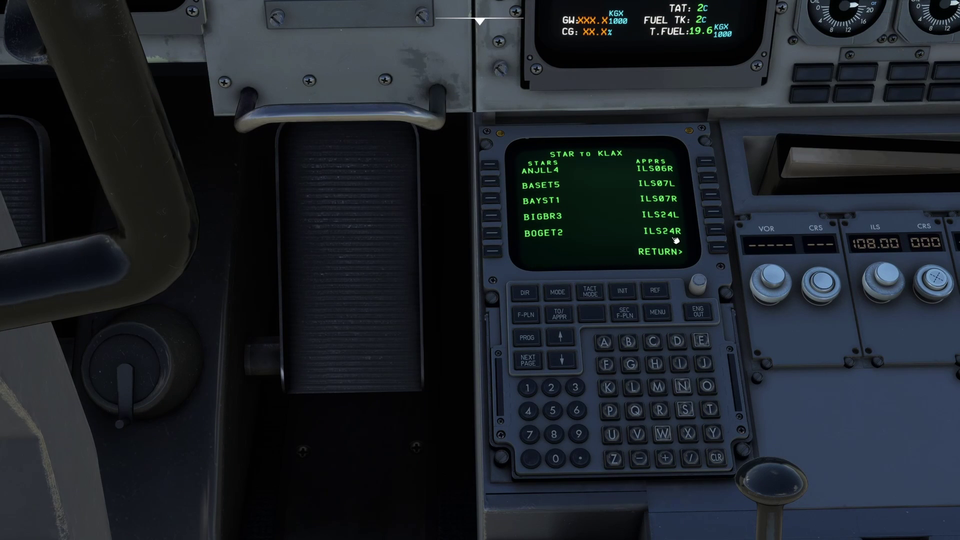
- Insert the KLAX arrival with approach ILS24R, STAR ANJLL4 and transition HAKMN, checking it against the PDF routing
click(721, 231)
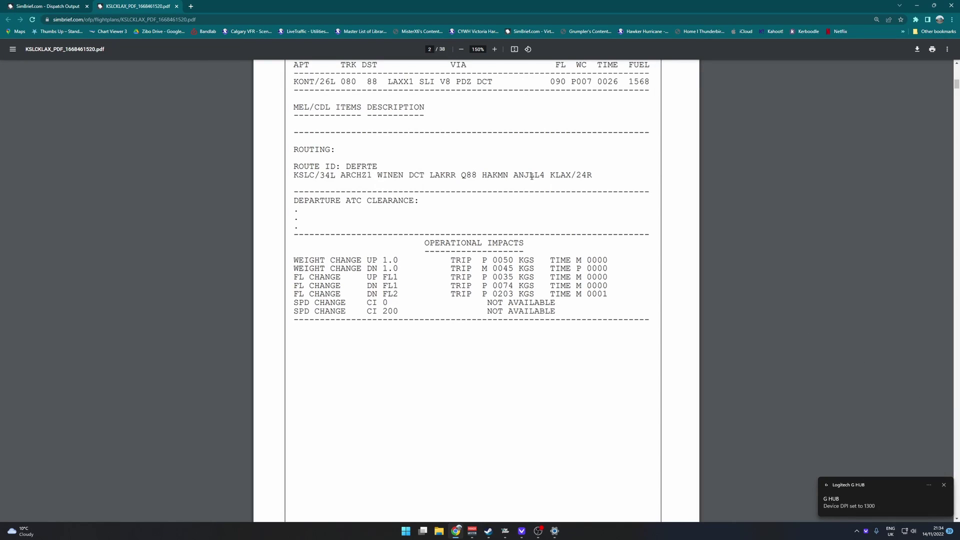
click(917, 5)
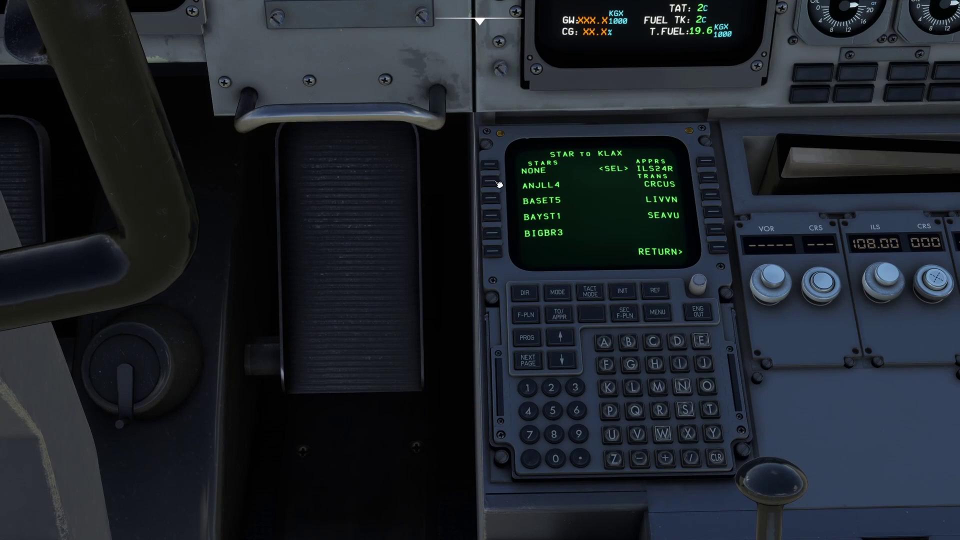
click(498, 185)
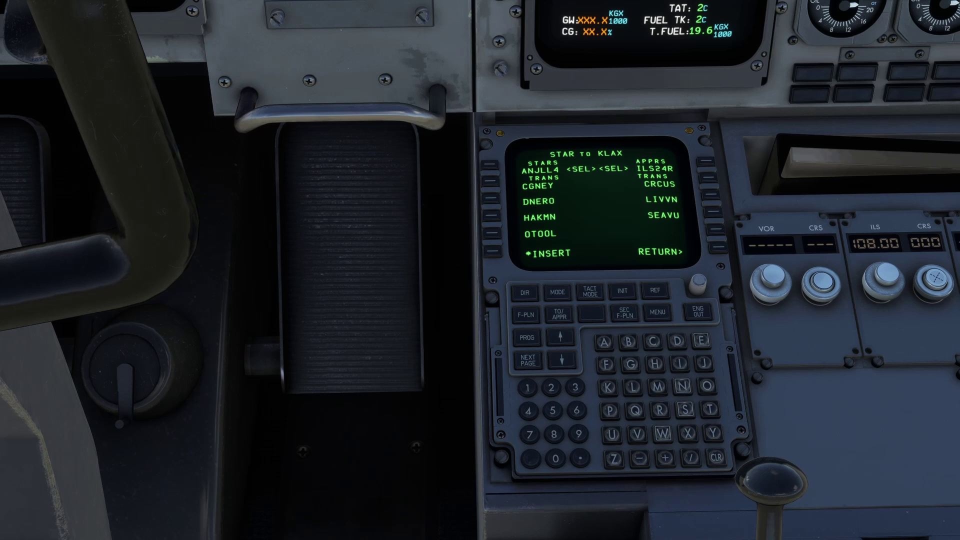
key(alt+Tab)
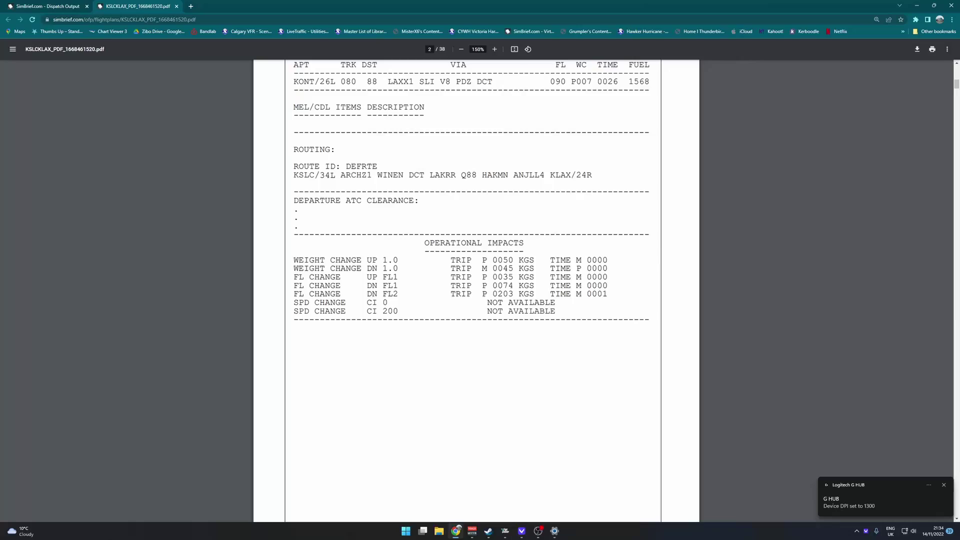
key(alt+Tab)
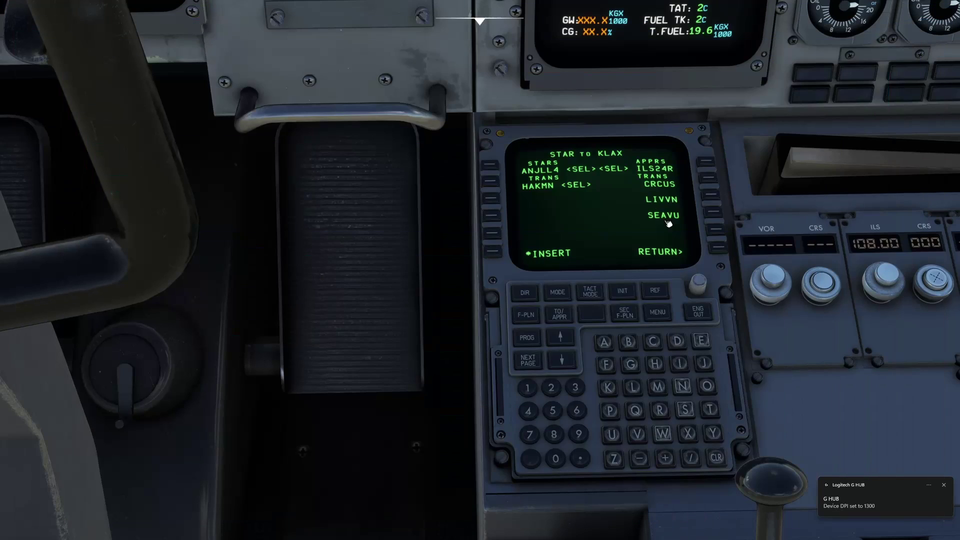
click(492, 252)
- Review the inserted flight plan in the MCDU and switch the captain's navigation display to plan mode
click(569, 341)
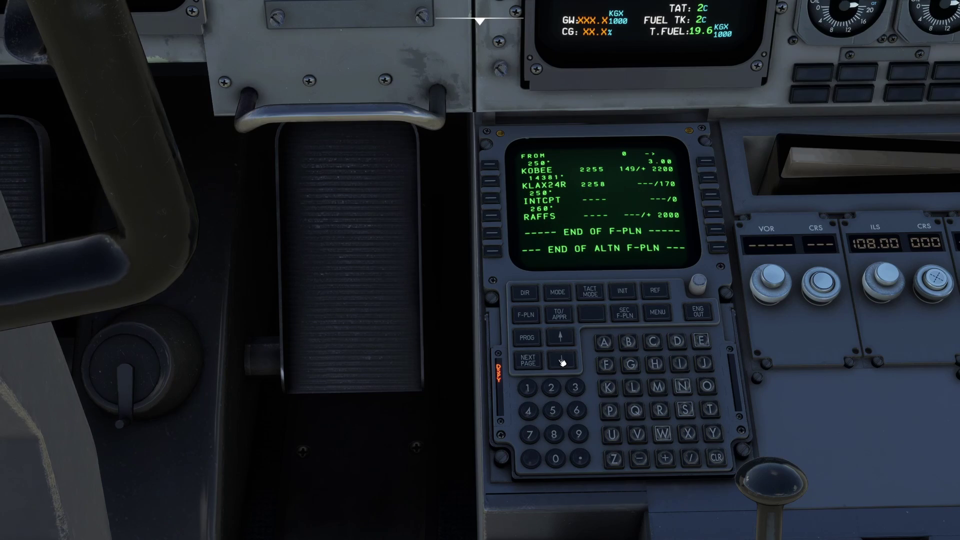
click(562, 361)
scroll(562, 361, down, 3)
drag(562, 361, 554, 247)
scroll(554, 246, down, 3)
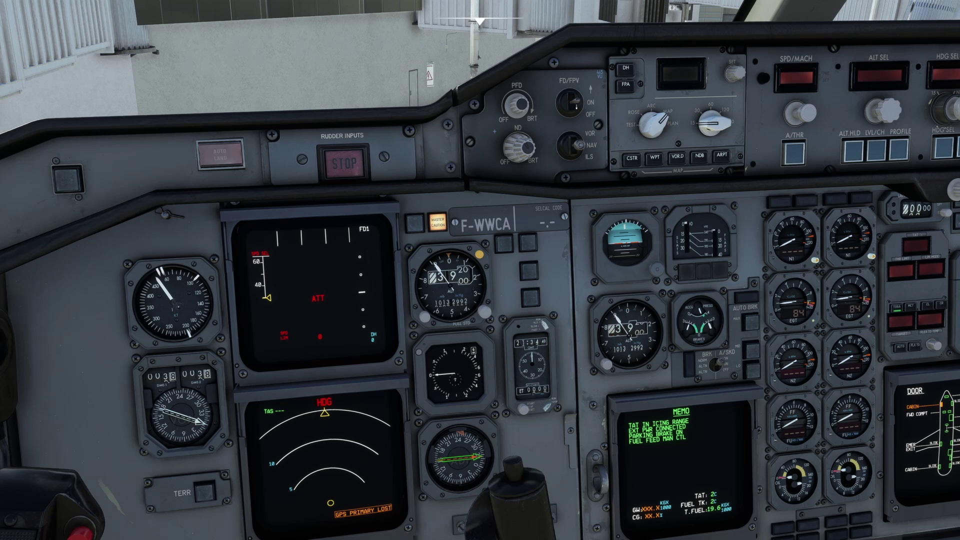
click(577, 106)
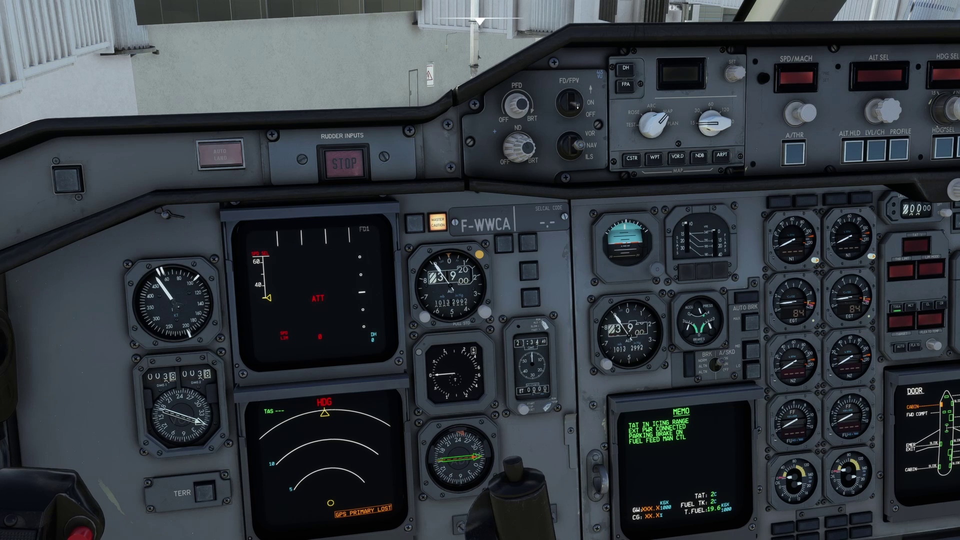
click(648, 123)
key(ctrl+2)
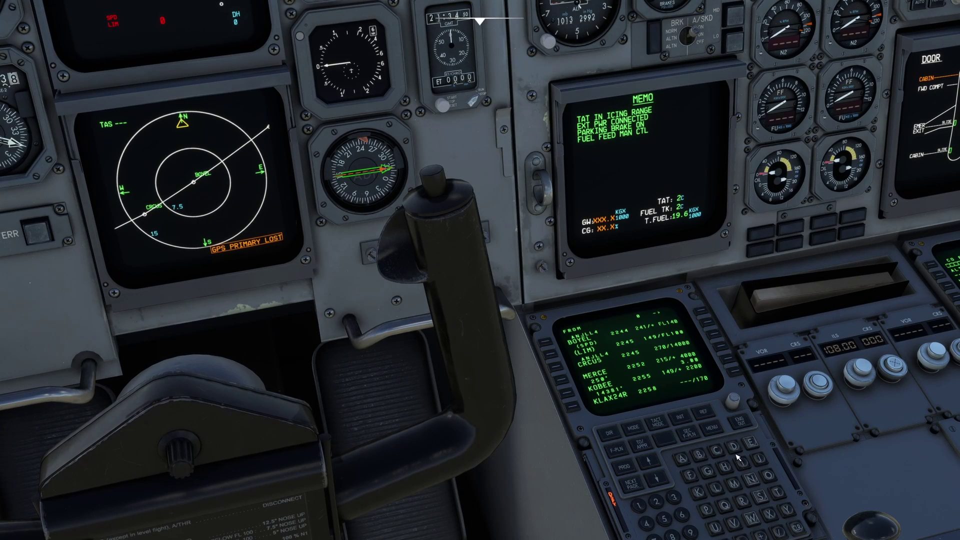
- Step through the MCDU flight plan to its end, examining each leg of the route on the navigation display
click(655, 471)
click(653, 461)
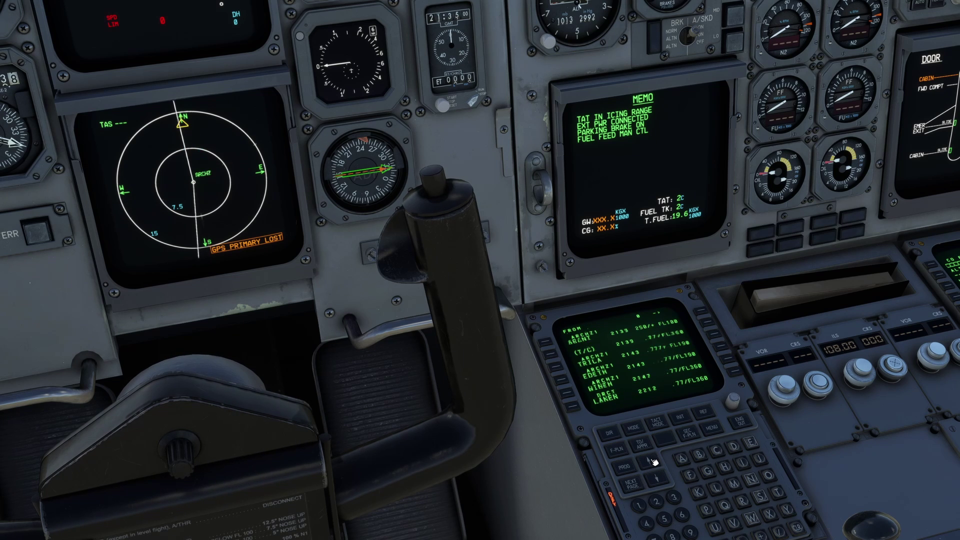
click(654, 461)
click(654, 461)
click(654, 461)
click(655, 461)
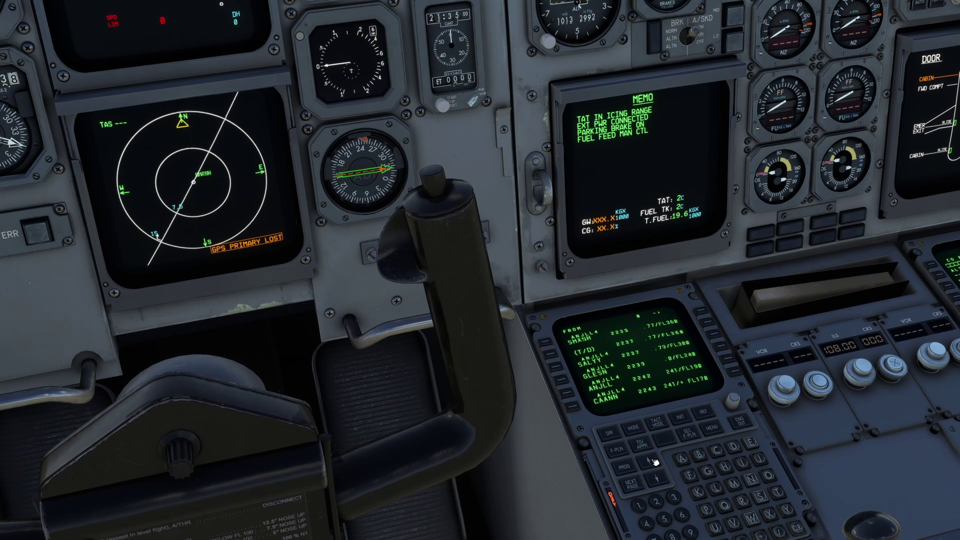
click(654, 461)
click(654, 461)
click(654, 461)
click(655, 461)
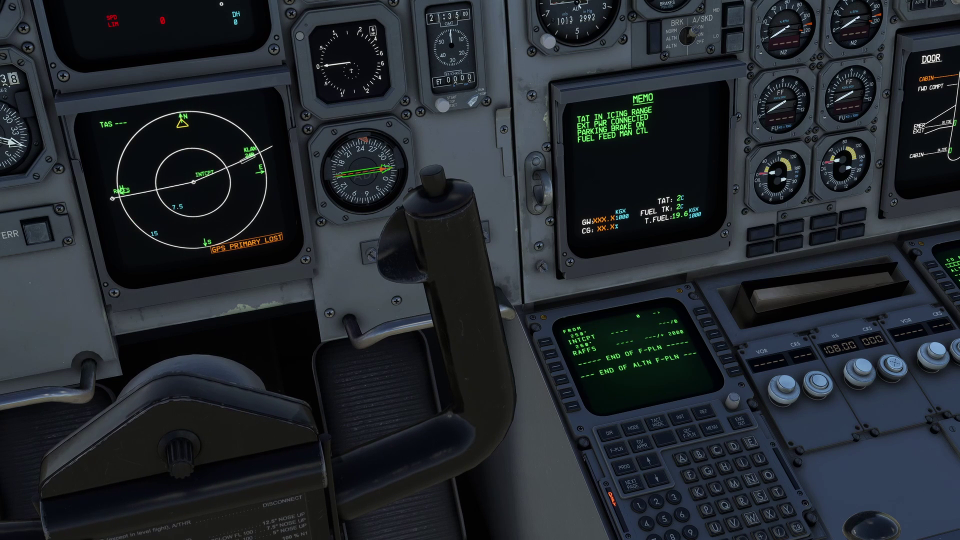
click(666, 478)
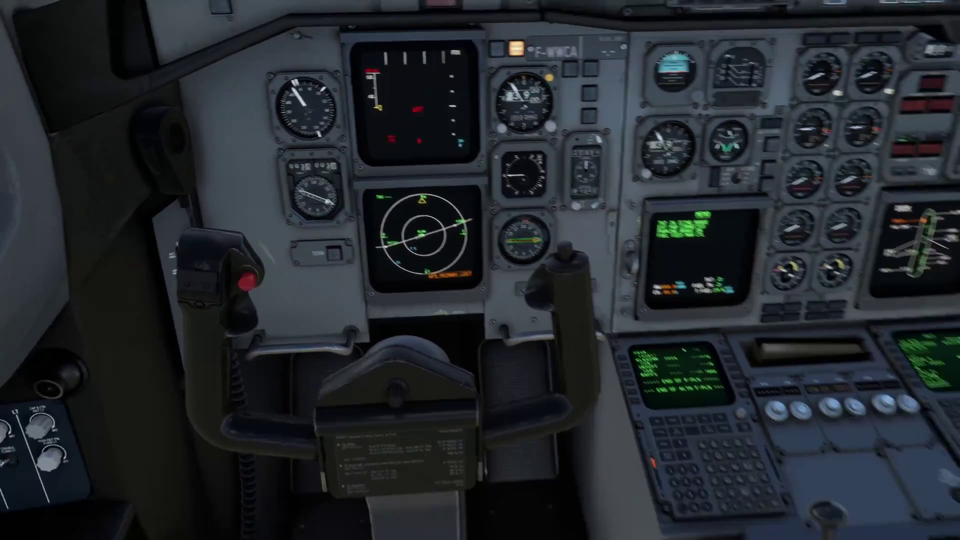
- Check the departure and arrival airports on the cockpit tablet's flight details page and return to the cockpit view
key(ctrl+space)
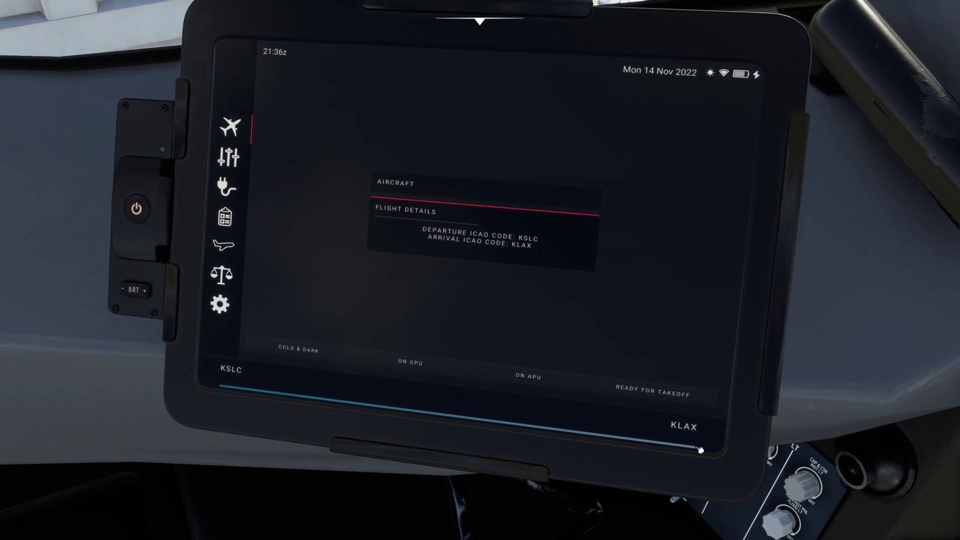
key(ctrl+space)
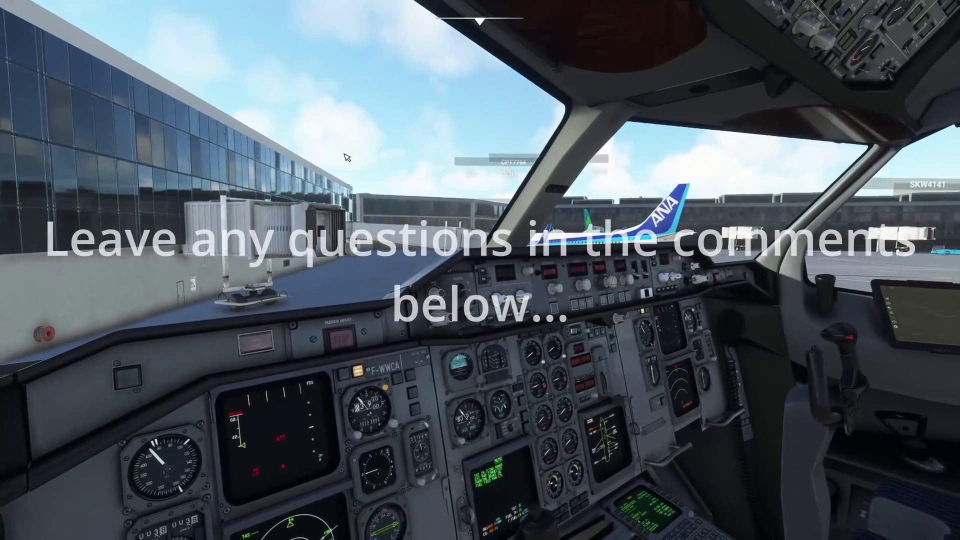